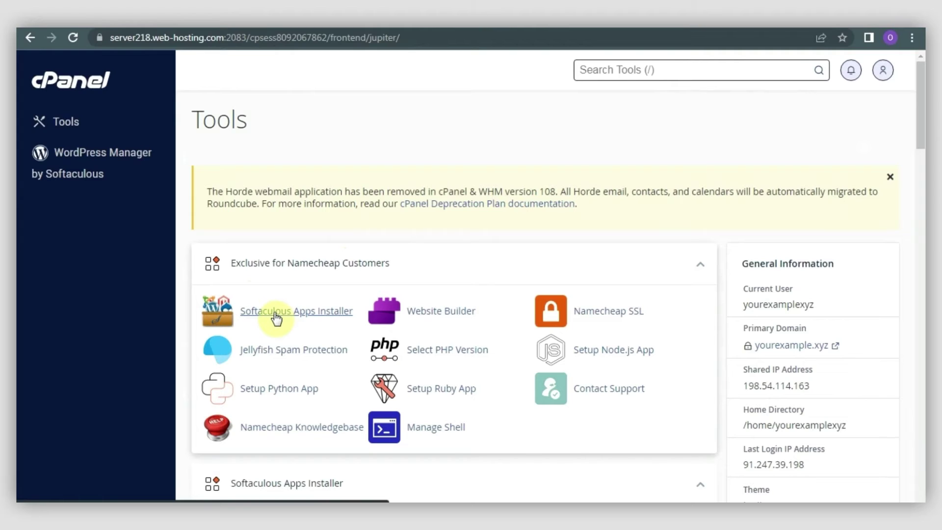
Find the My Blog installation in Softaculous's WordPress Manager and read its version, 6.4.1
{"action": "left_click", "coordinate": [276, 311]}
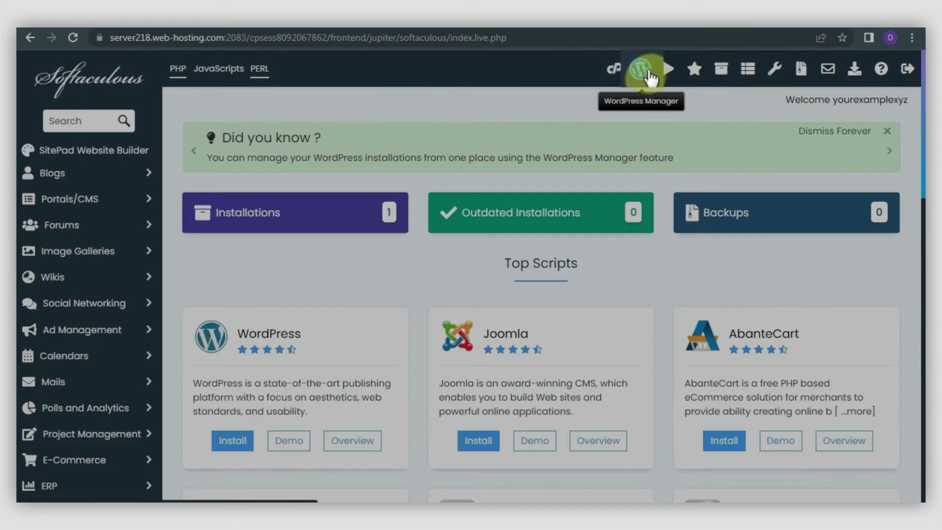
{"action": "left_click", "coordinate": [647, 72]}
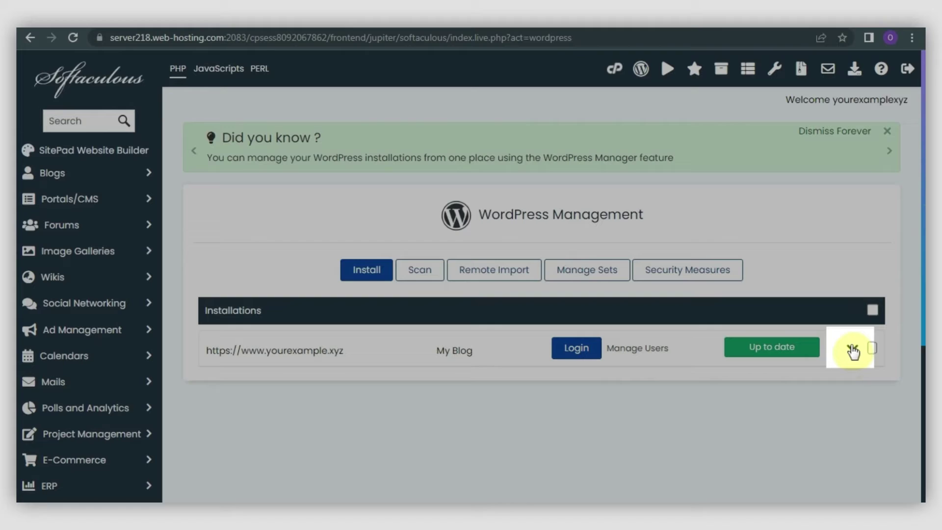
{"action": "left_click", "coordinate": [852, 349]}
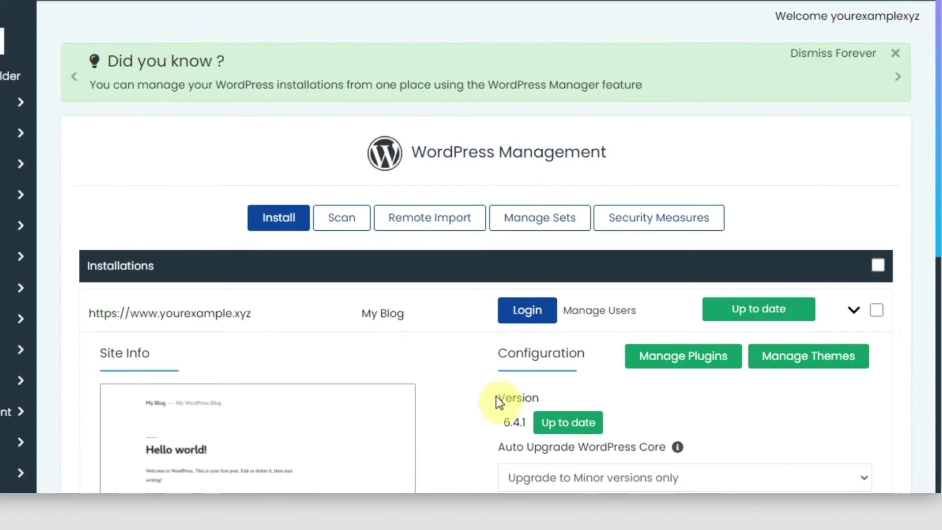
{"action": "left_click_drag", "start_coordinate": [505, 402], "coordinate": [552, 403]}
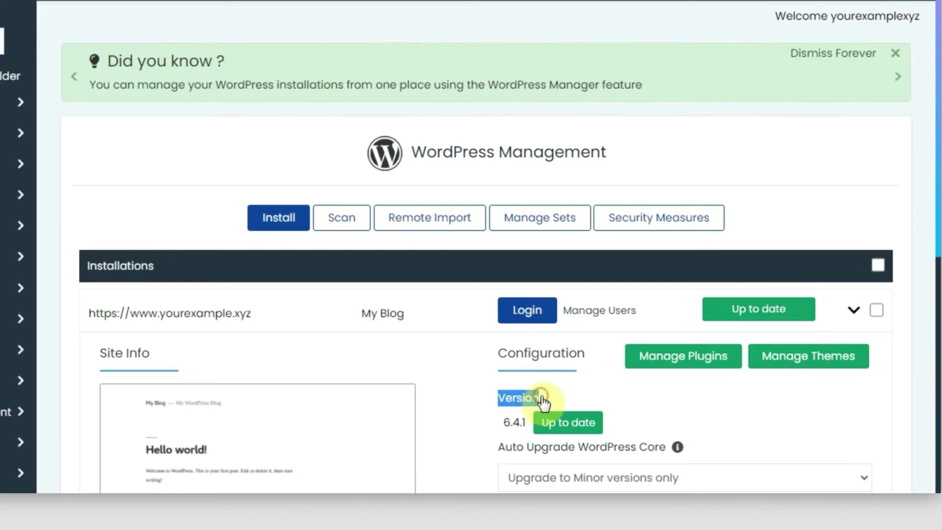
{"action": "left_click_drag", "start_coordinate": [500, 421], "coordinate": [526, 423]}
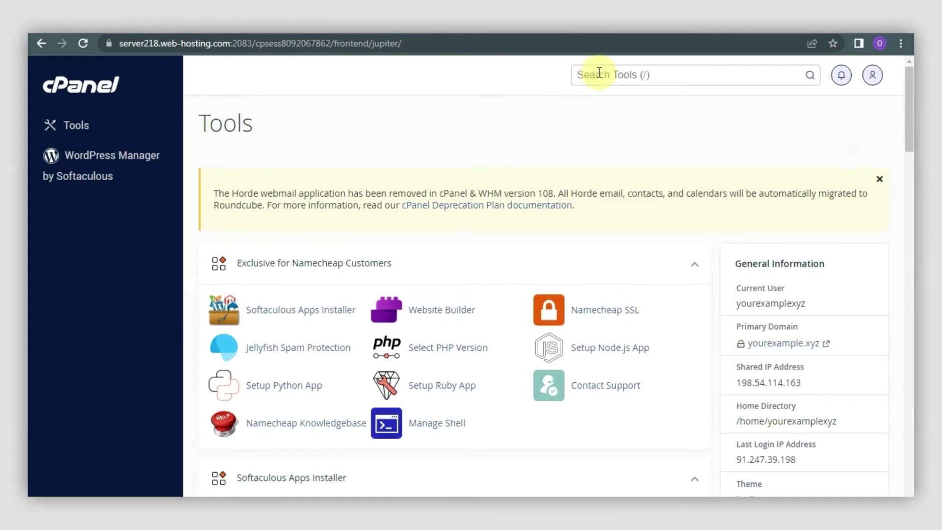
View public_html/wp-includes/version.php in File Manager to confirm $wp_version is 6.4.1
{"action": "left_click", "coordinate": [599, 72]}
{"action": "type", "text": "file"}
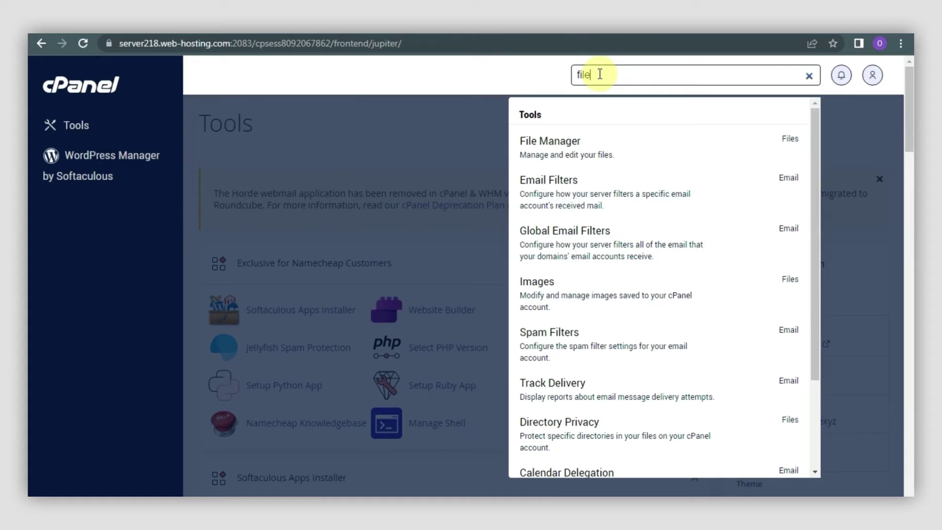
{"action": "left_click", "coordinate": [603, 152]}
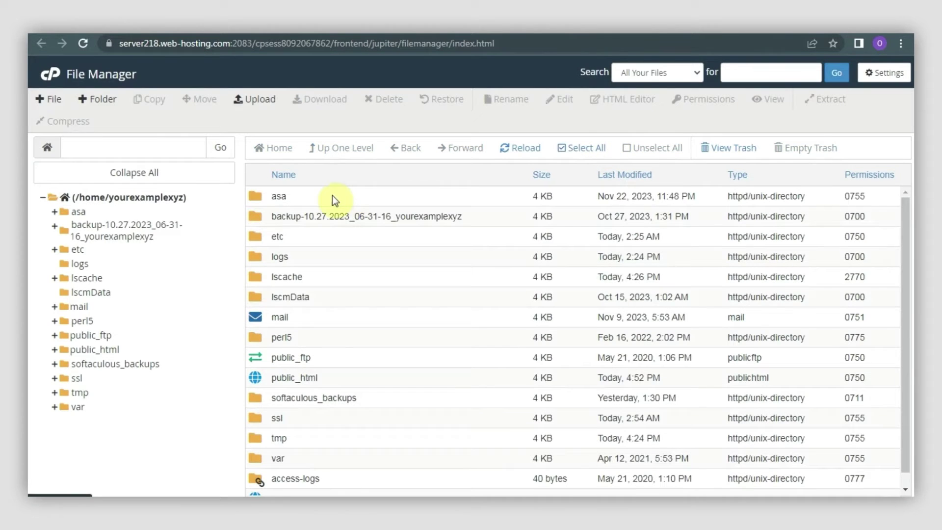
{"action": "left_click", "coordinate": [104, 351]}
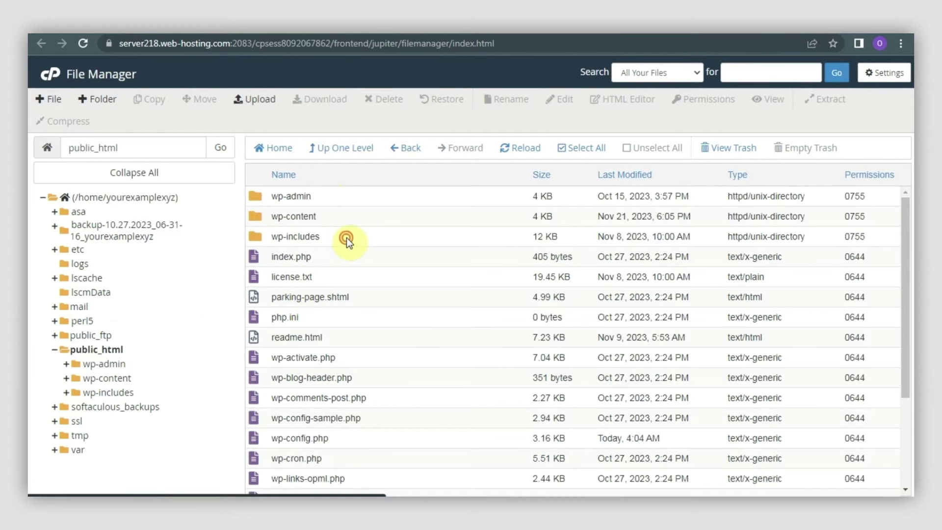
{"action": "double_click", "coordinate": [347, 237]}
{"action": "left_click_drag", "start_coordinate": [904, 205], "coordinate": [900, 487]}
{"action": "right_click", "coordinate": [332, 427]}
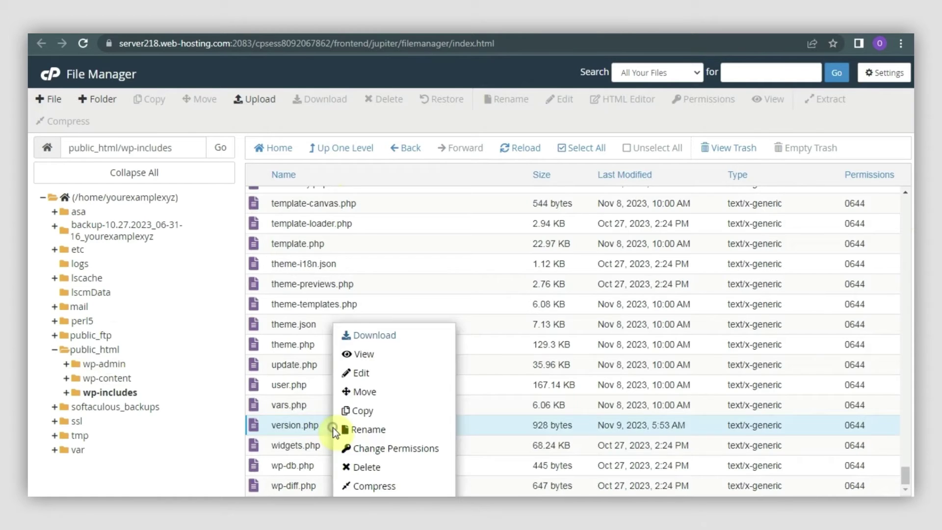
{"action": "left_click", "coordinate": [358, 353]}
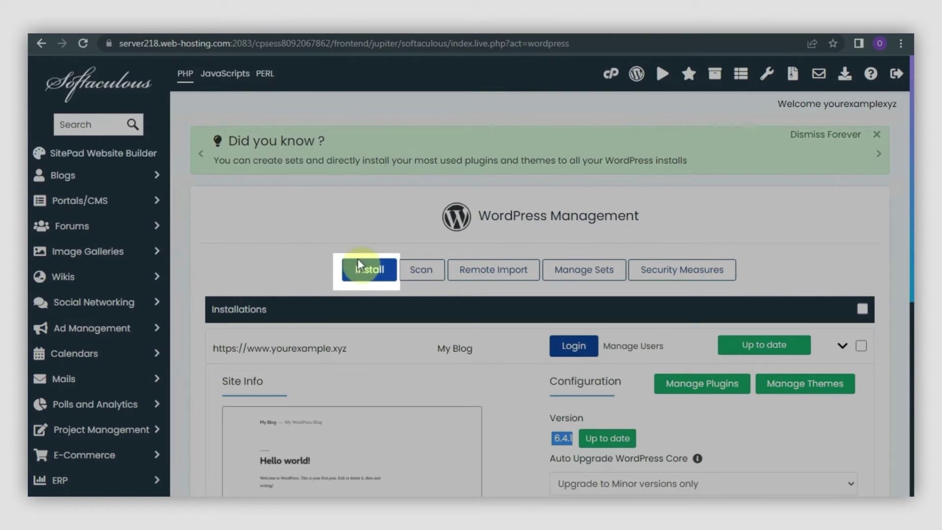
Install WordPress 6.4.1 over https on yourexample.xyz in the 'fix' directory
{"action": "left_click", "coordinate": [362, 268]}
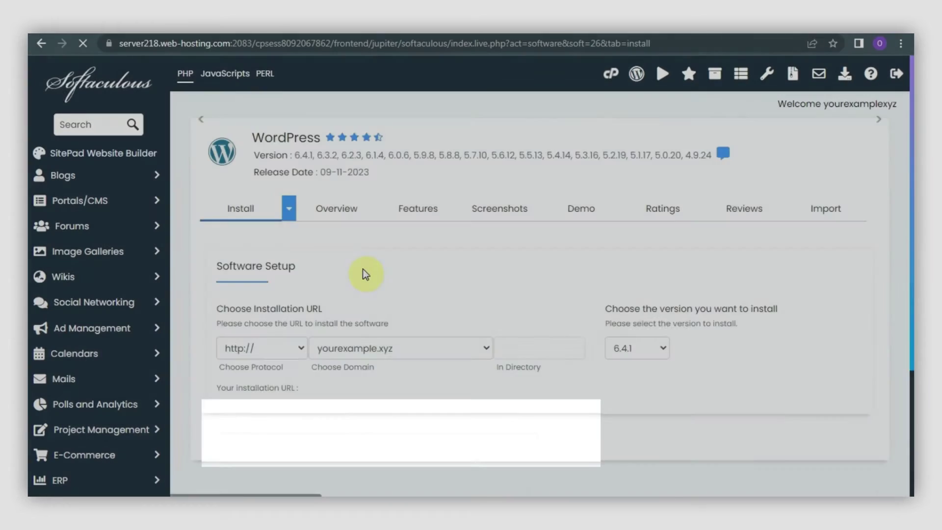
{"action": "left_click", "coordinate": [486, 415]}
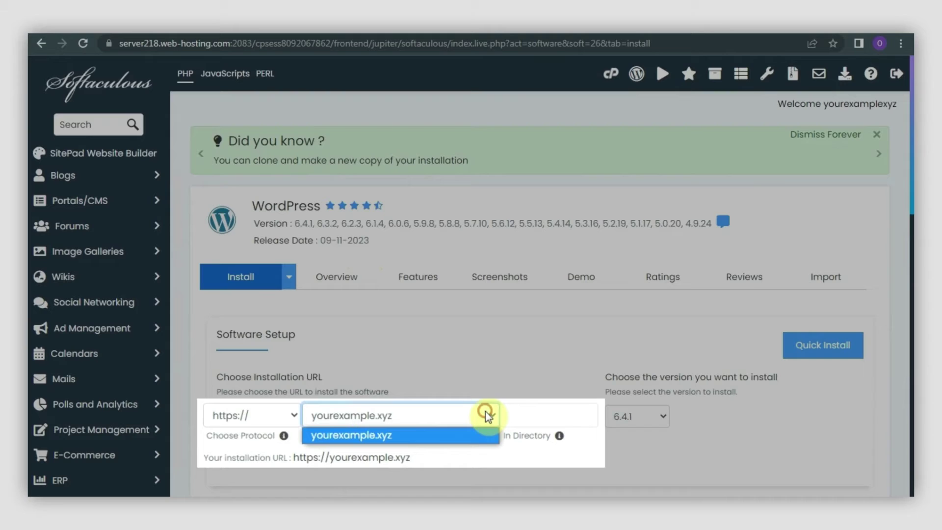
{"action": "left_click", "coordinate": [457, 436]}
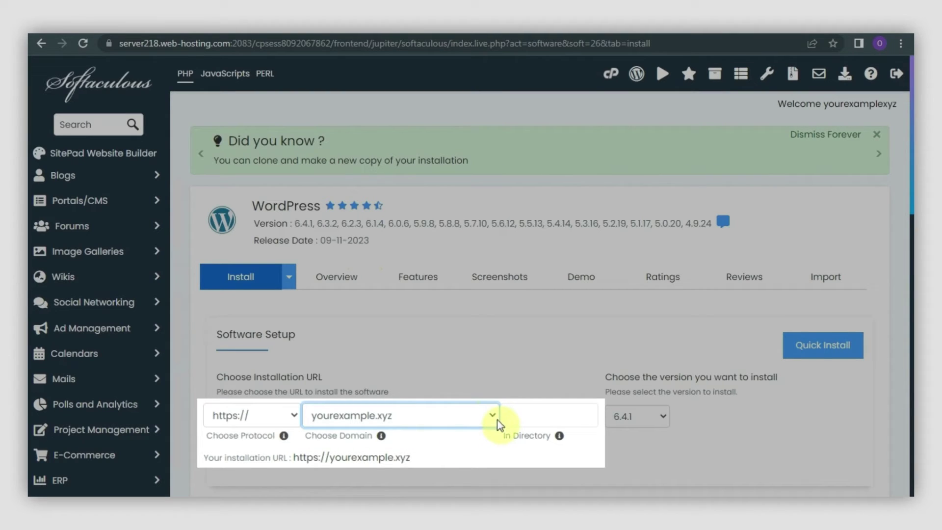
{"action": "left_click", "coordinate": [522, 416]}
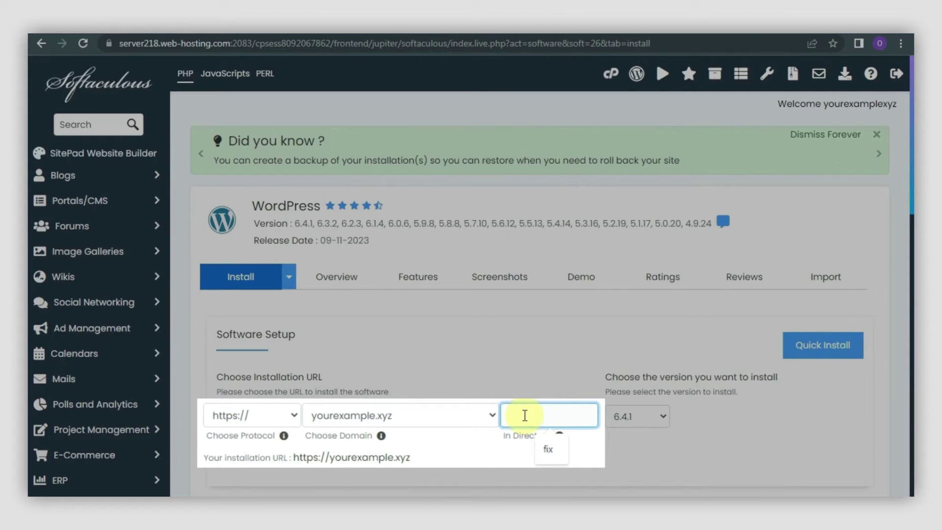
{"action": "type", "text": "fix"}
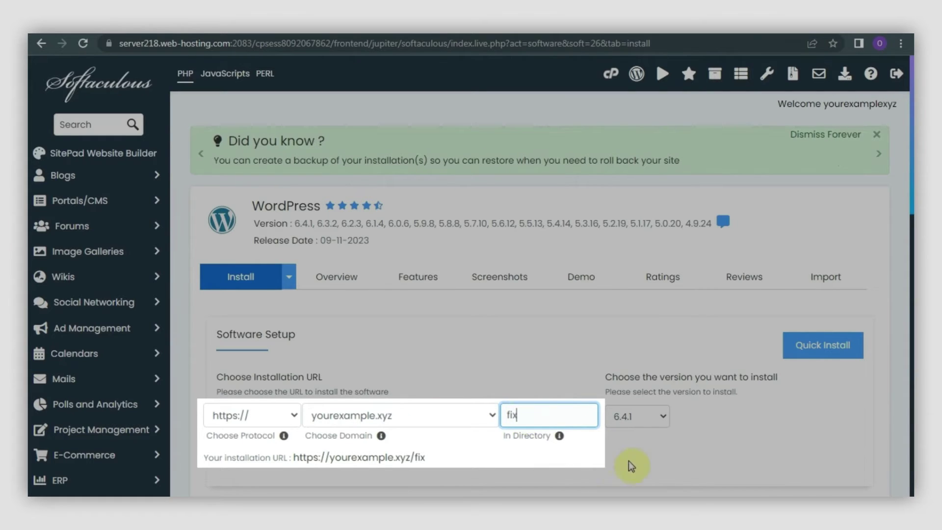
{"action": "left_click", "coordinate": [662, 418]}
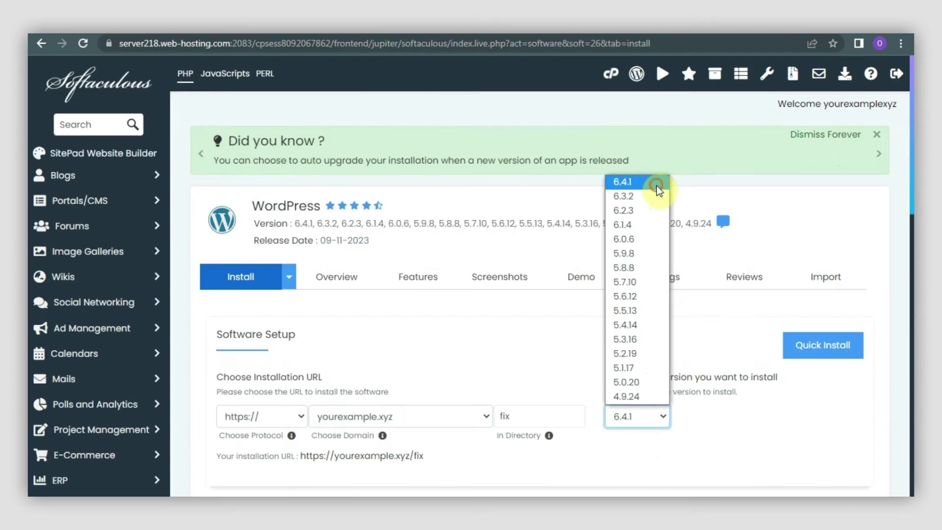
{"action": "left_click", "coordinate": [658, 187]}
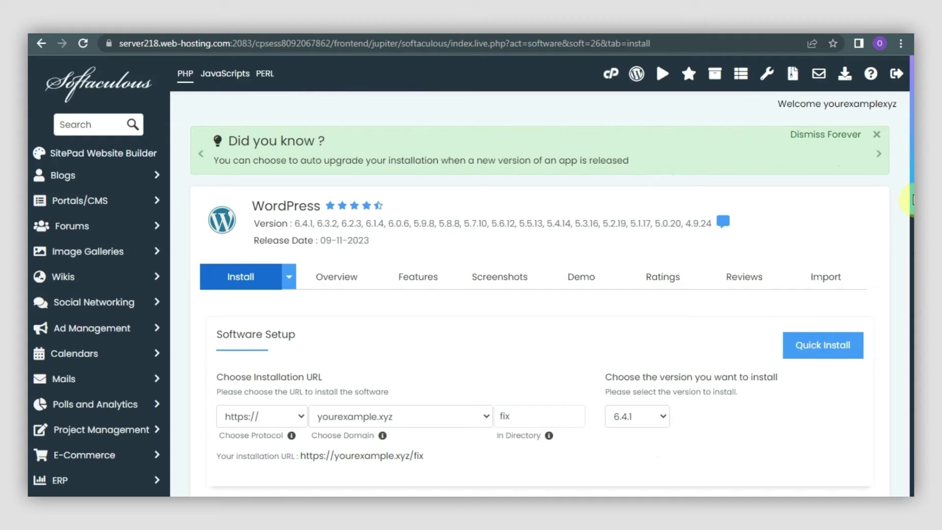
{"action": "left_click_drag", "start_coordinate": [911, 200], "coordinate": [911, 432]}
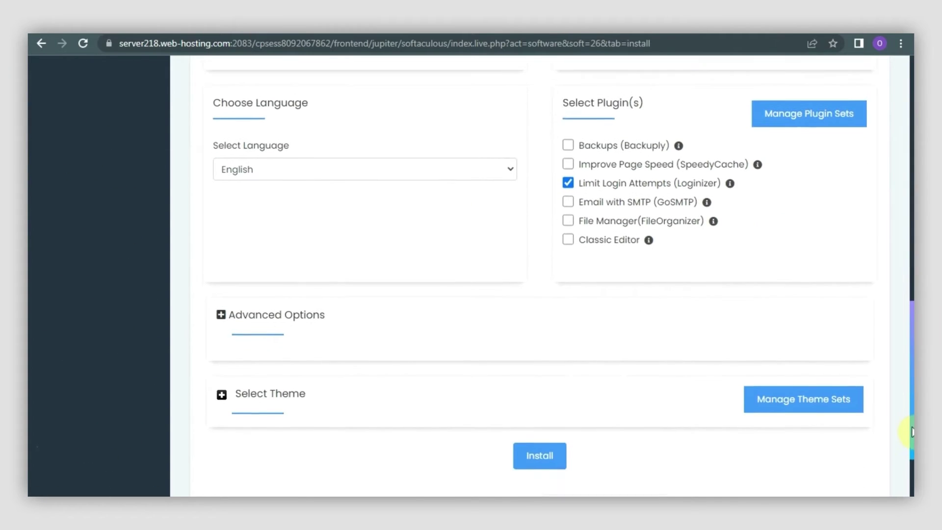
{"action": "left_click", "coordinate": [529, 454]}
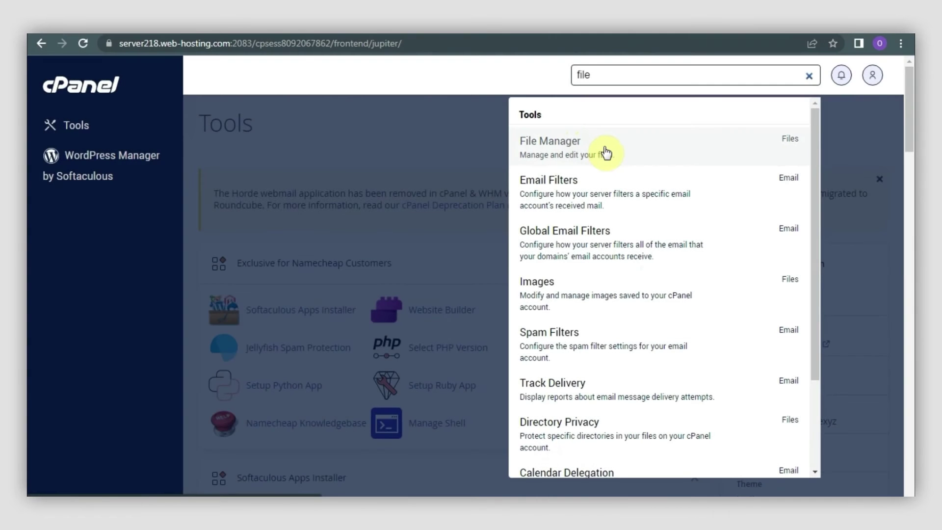
Browse public_html in File Manager and select the new fix folder
{"action": "left_click", "coordinate": [602, 154]}
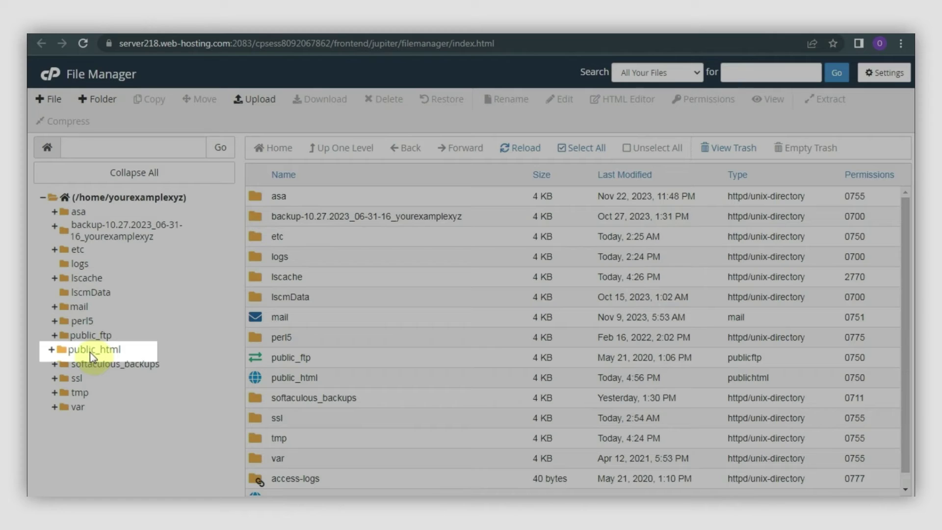
{"action": "left_click", "coordinate": [92, 350]}
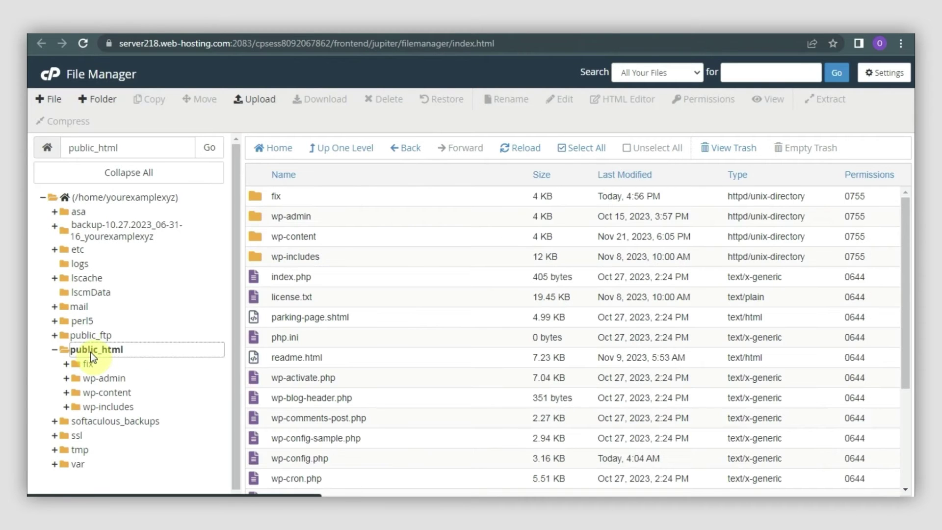
{"action": "left_click", "coordinate": [238, 254]}
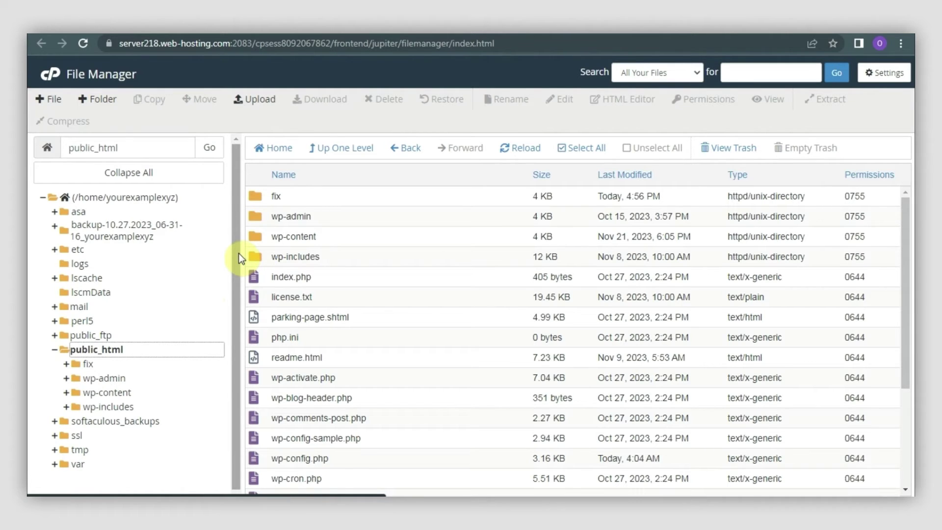
{"action": "left_click_drag", "start_coordinate": [905, 222], "coordinate": [907, 192]}
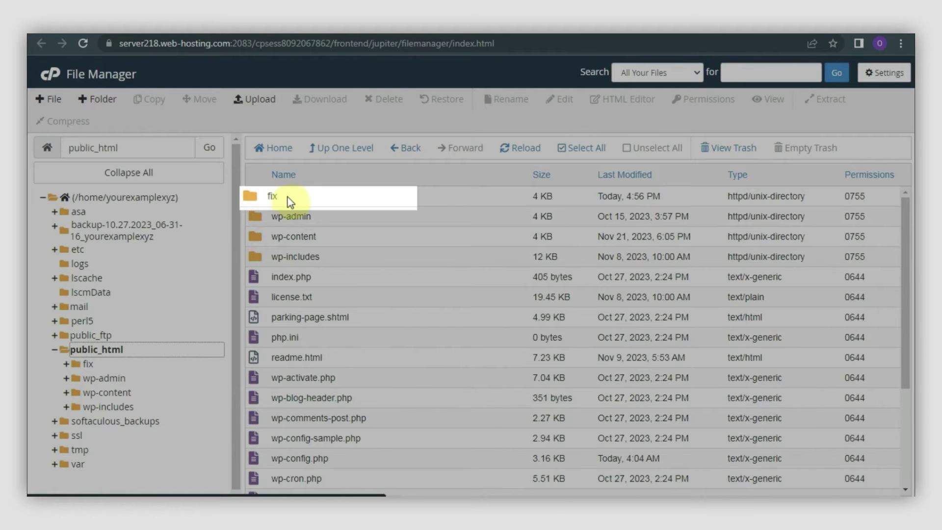
{"action": "left_click", "coordinate": [308, 196]}
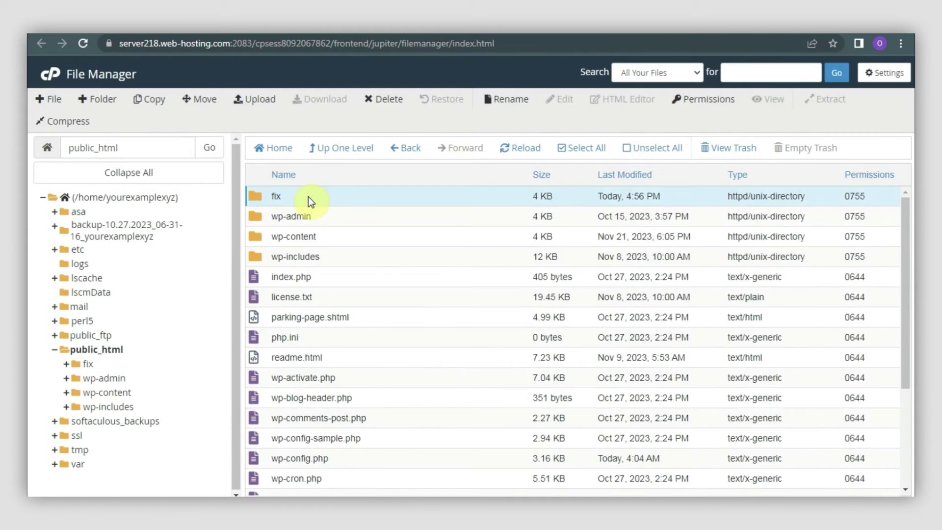
Open the fix folder and enable Show Hidden Files (dotfiles) in File Manager settings
{"action": "double_click", "coordinate": [334, 201]}
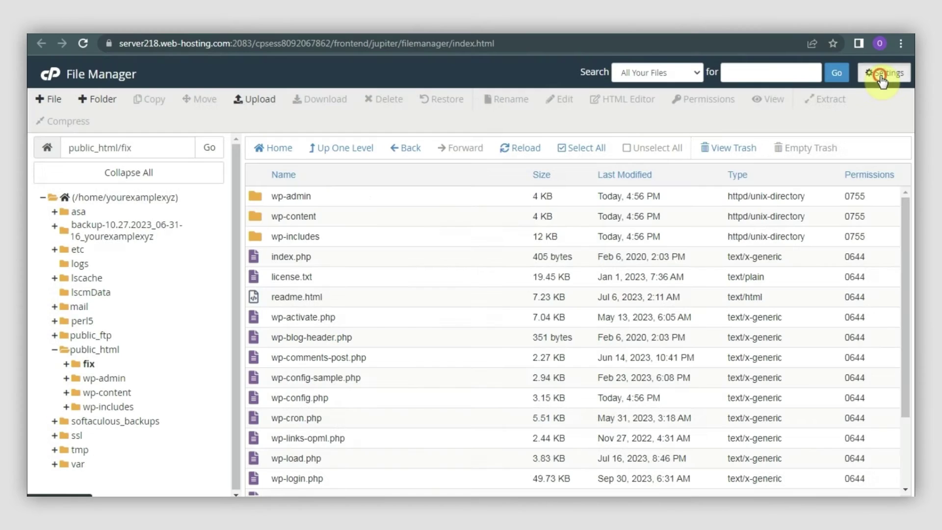
{"action": "left_click", "coordinate": [879, 79]}
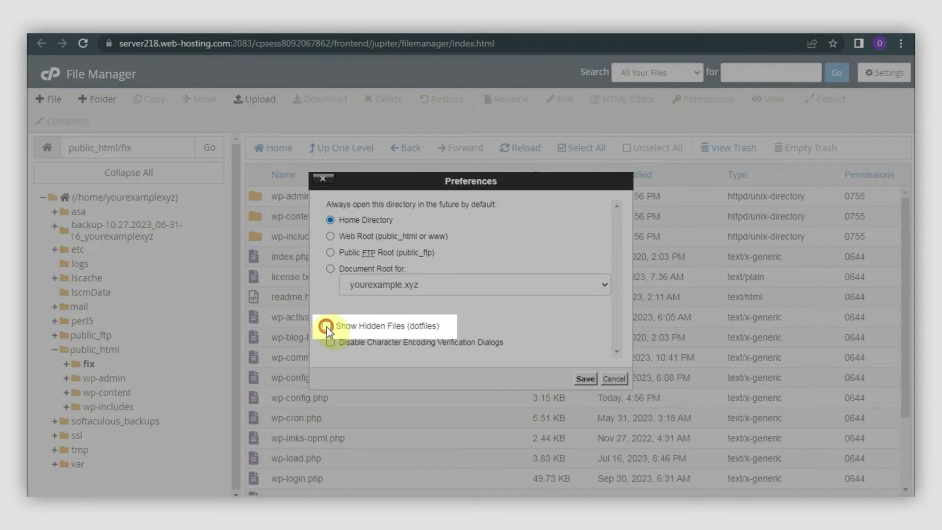
{"action": "left_click", "coordinate": [327, 326]}
{"action": "left_click", "coordinate": [584, 379]}
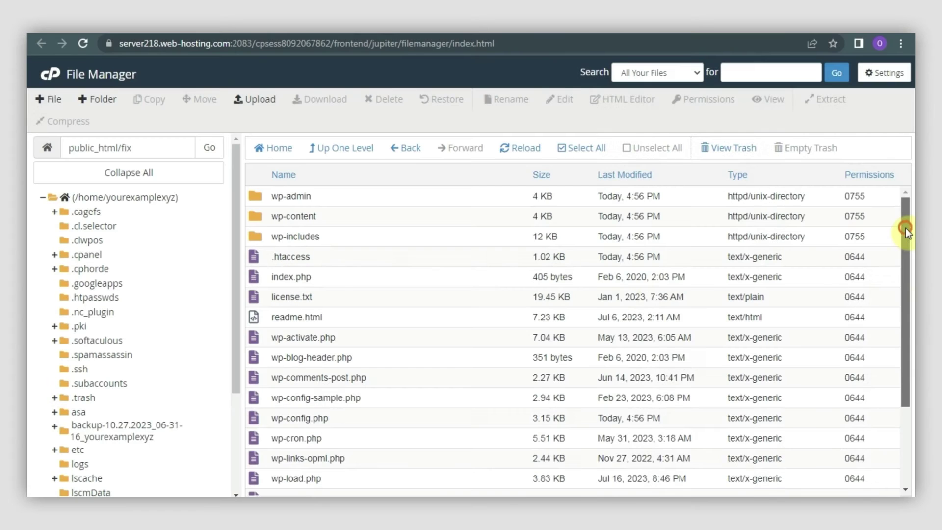
{"action": "scroll", "coordinate": [905, 228], "scroll_direction": "down", "scroll_amount": 2}
{"action": "scroll", "coordinate": [907, 220], "scroll_direction": "up", "scroll_amount": 3}
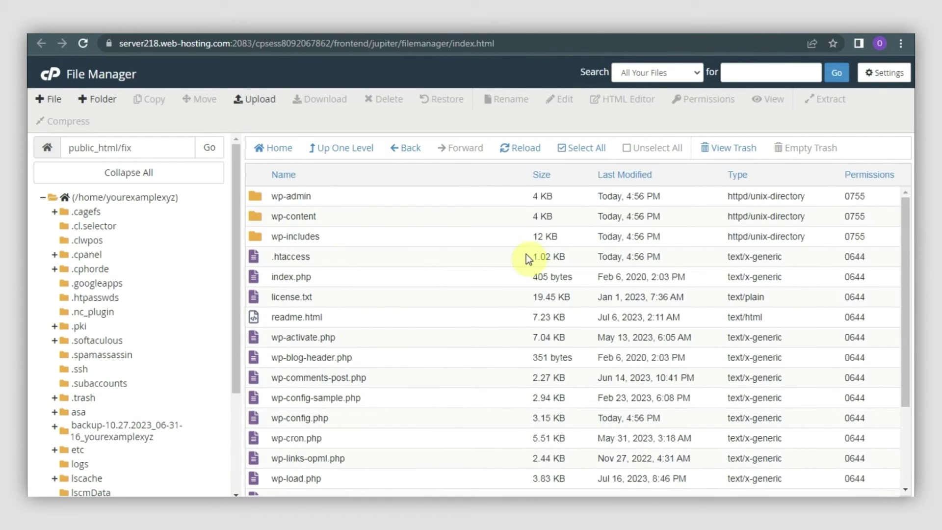
Trash wp-content, .htaccess and wp-config.php from the fix folder
{"action": "left_click", "coordinate": [328, 218]}
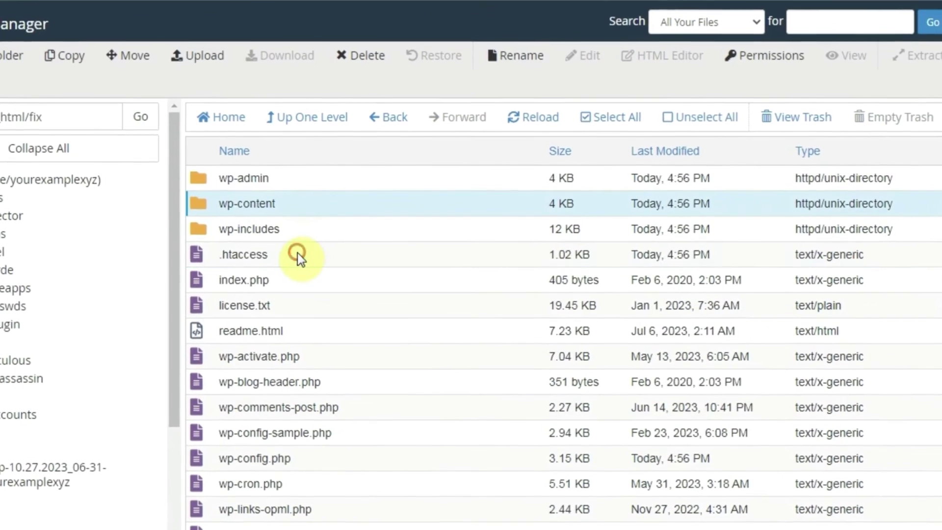
{"action": "left_click", "coordinate": [312, 253]}
{"action": "scroll", "coordinate": [534, 359], "scroll_direction": "down", "scroll_amount": 3}
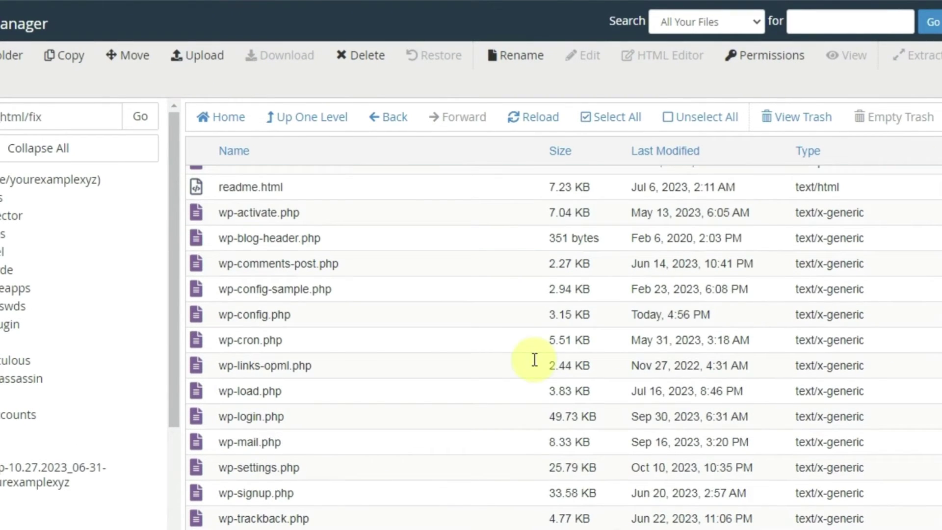
{"action": "left_click", "coordinate": [346, 317]}
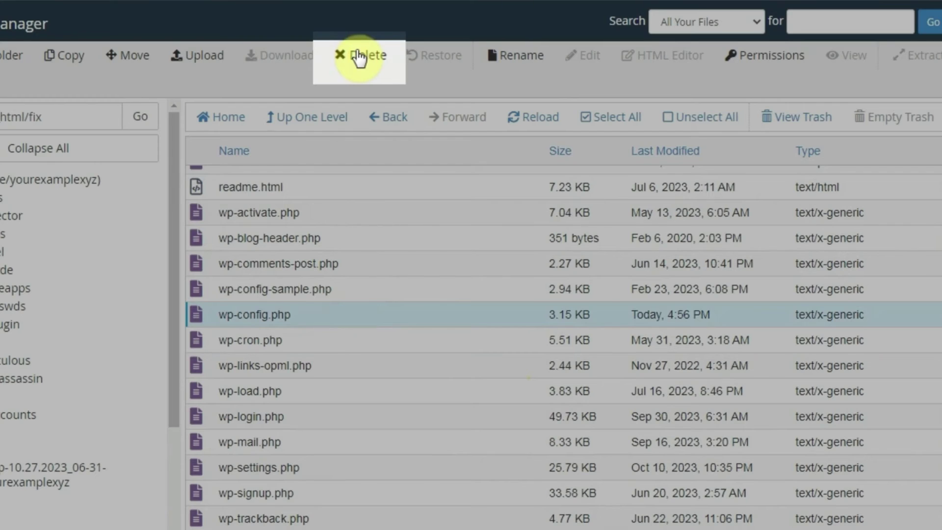
{"action": "left_click", "coordinate": [359, 54]}
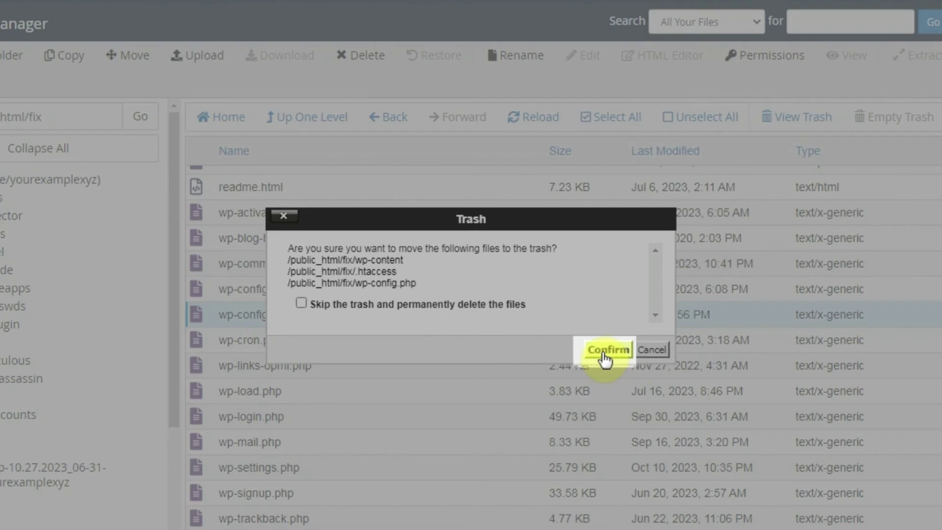
{"action": "left_click", "coordinate": [602, 351]}
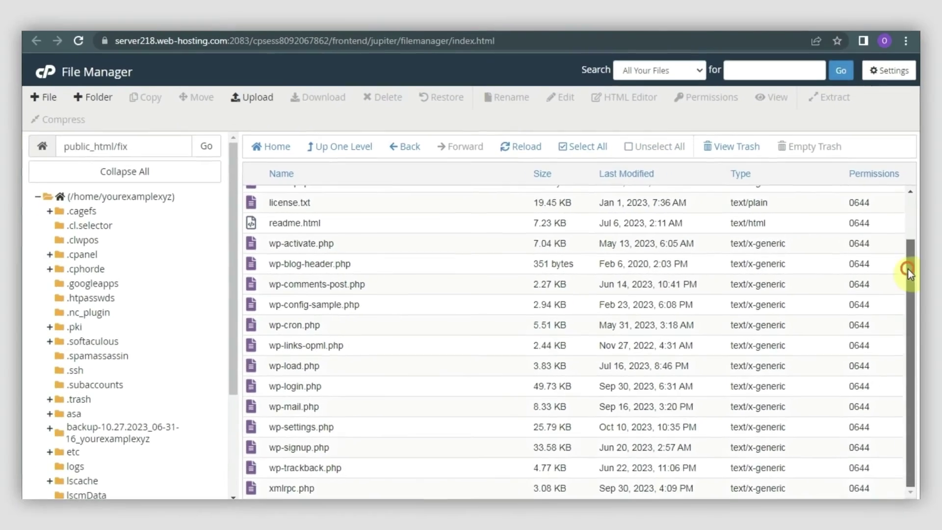
Go up to public_html and select all of its items
{"action": "left_click_drag", "start_coordinate": [908, 268], "coordinate": [908, 181]}
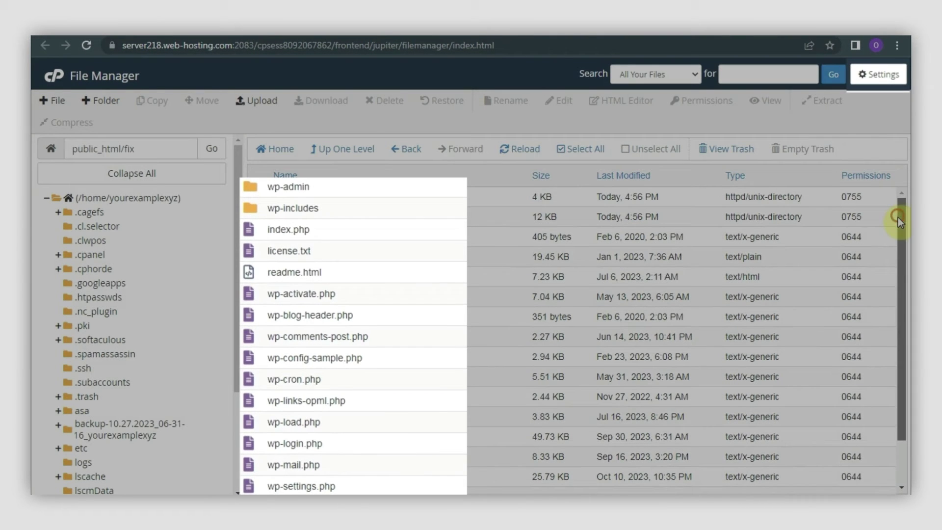
{"action": "left_click_drag", "start_coordinate": [899, 219], "coordinate": [900, 186]}
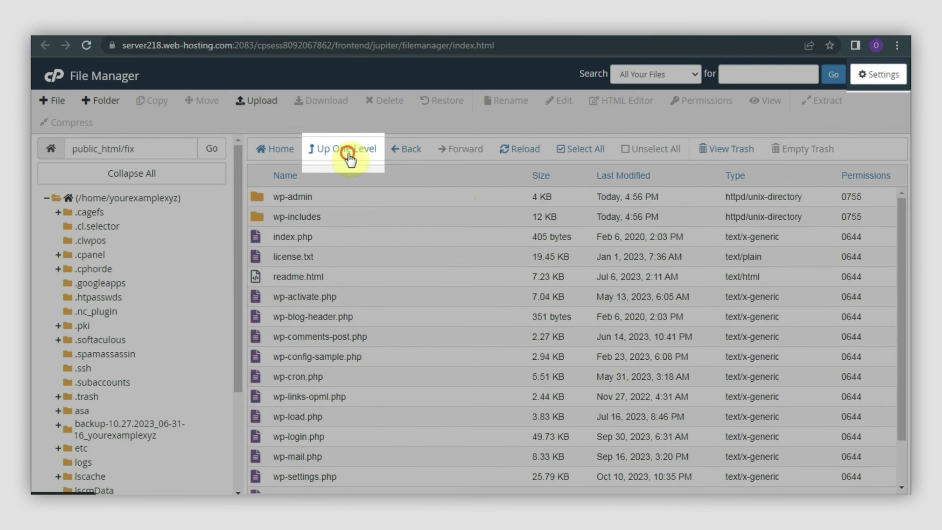
{"action": "left_click", "coordinate": [348, 156]}
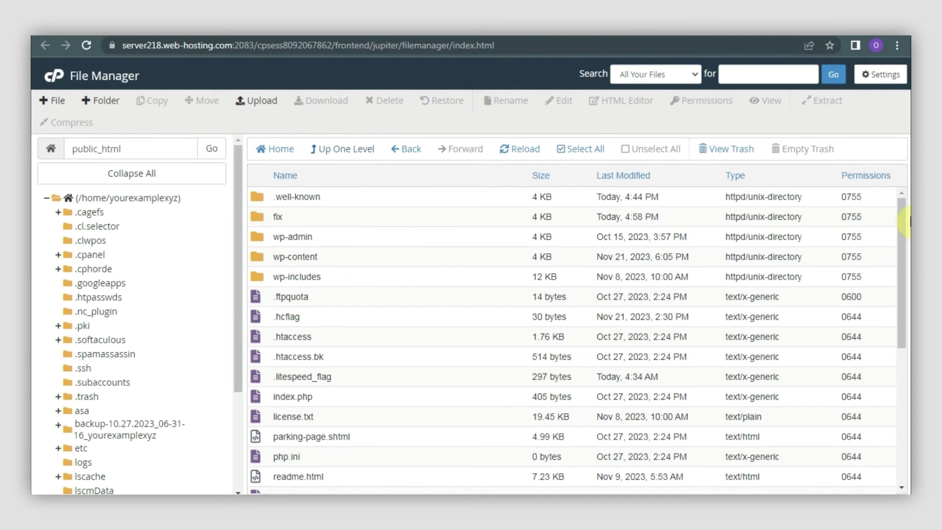
{"action": "left_click_drag", "start_coordinate": [899, 220], "coordinate": [899, 193]}
{"action": "left_click", "coordinate": [583, 149]}
Deselect .well-known, fix, wp-content, .htaccess, php.ini and wp-config.php
{"action": "left_click", "coordinate": [297, 196], "text": "ctrl"}
{"action": "left_click", "coordinate": [278, 217], "text": "ctrl"}
{"action": "left_click", "coordinate": [334, 256], "text": "ctrl"}
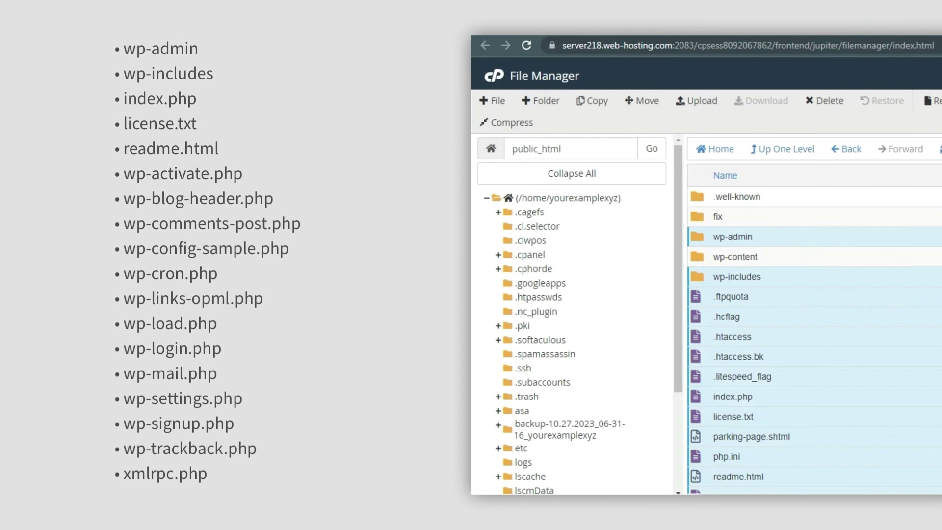
{"action": "scroll", "coordinate": [774, 262], "scroll_direction": "down", "scroll_amount": 3}
{"action": "left_click", "coordinate": [781, 201], "text": "ctrl"}
{"action": "left_click", "coordinate": [786, 316], "text": "ctrl"}
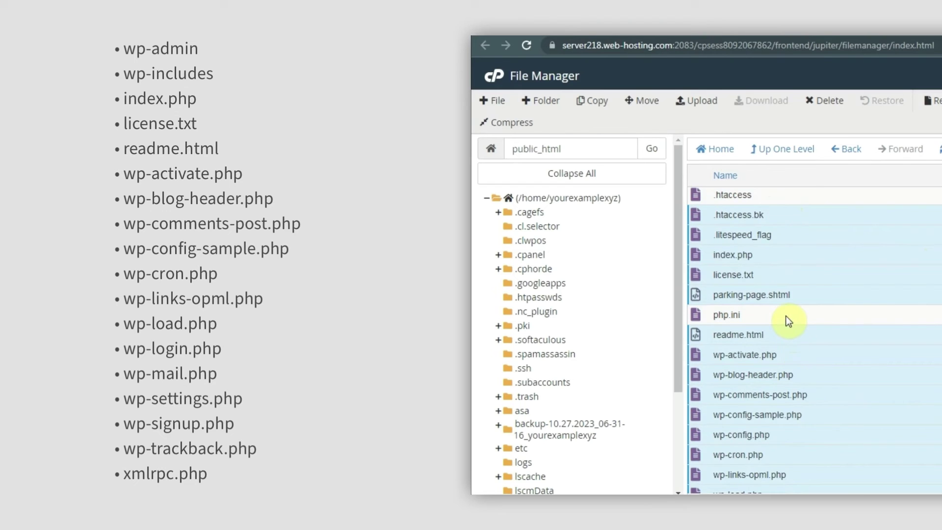
{"action": "left_click", "coordinate": [782, 434], "text": "ctrl"}
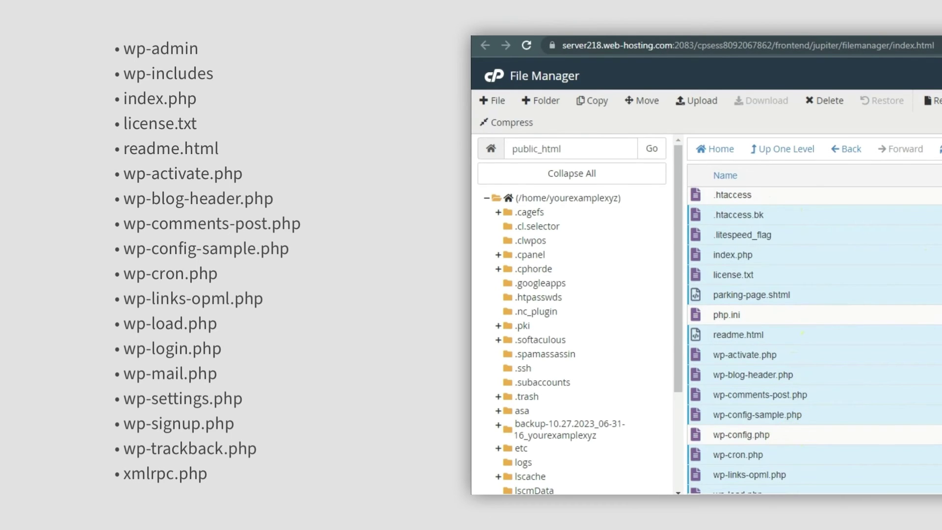
{"action": "scroll", "coordinate": [815, 338], "scroll_direction": "up", "scroll_amount": 3}
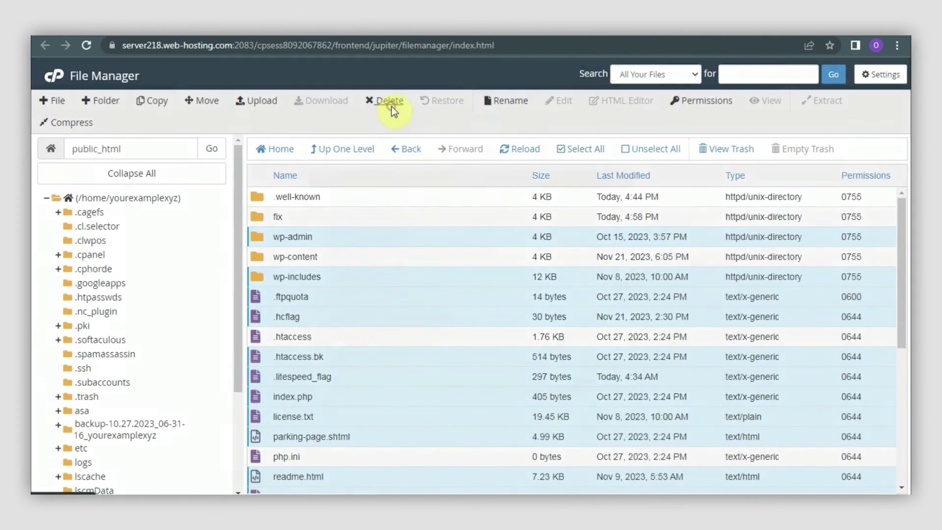
Delete the selected old core files from public_html and confirm the trash
{"action": "left_click", "coordinate": [703, 105]}
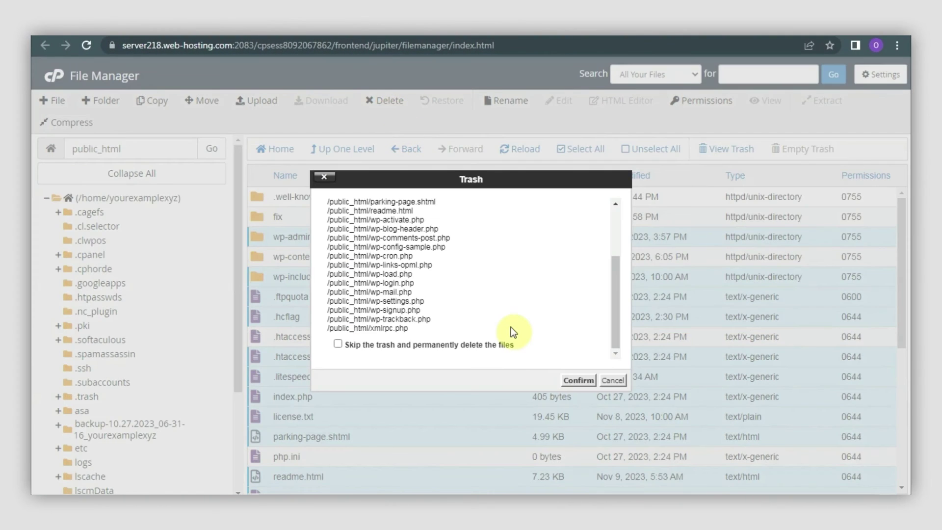
{"action": "left_click", "coordinate": [565, 385]}
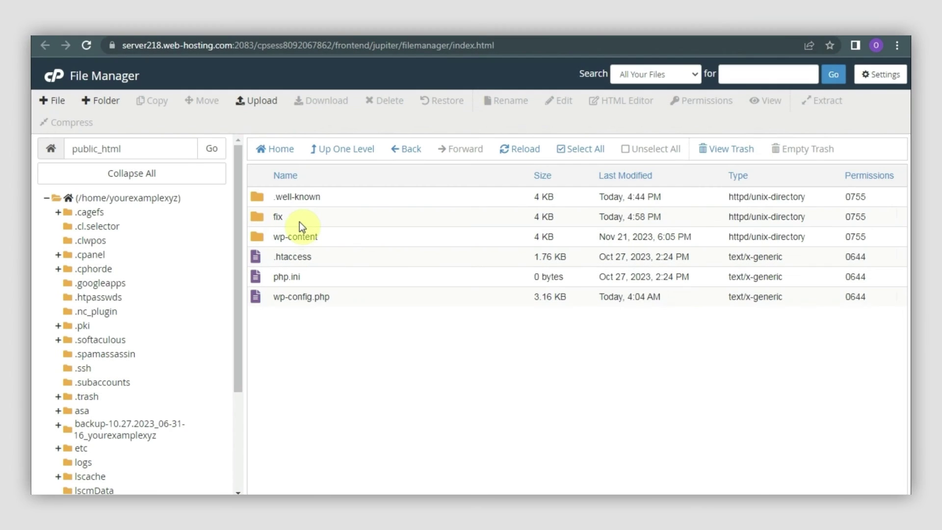
Move every file in the fix folder up to /public_html
{"action": "double_click", "coordinate": [300, 222]}
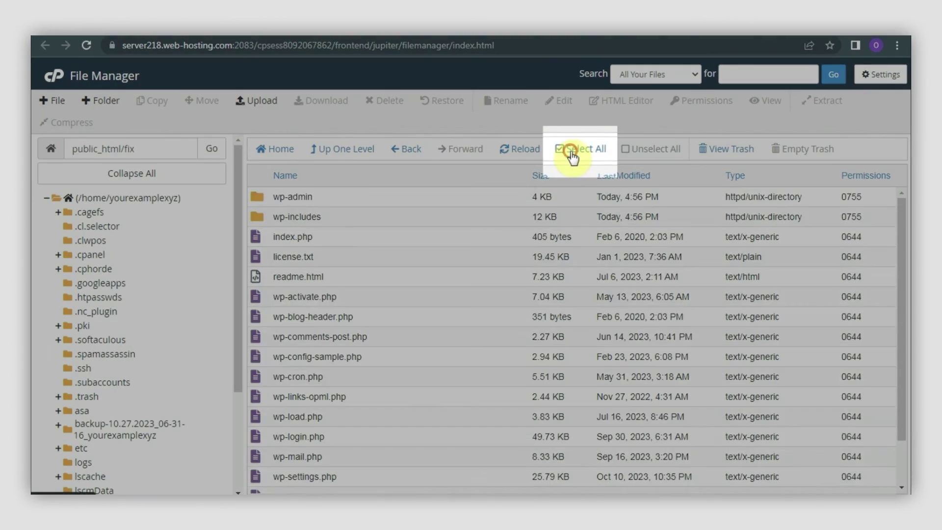
{"action": "left_click", "coordinate": [570, 153]}
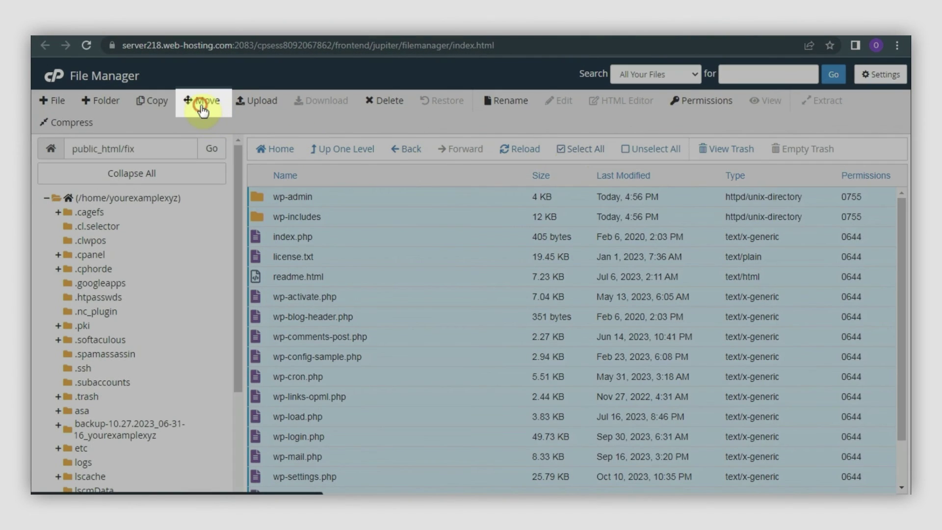
{"action": "left_click", "coordinate": [202, 102]}
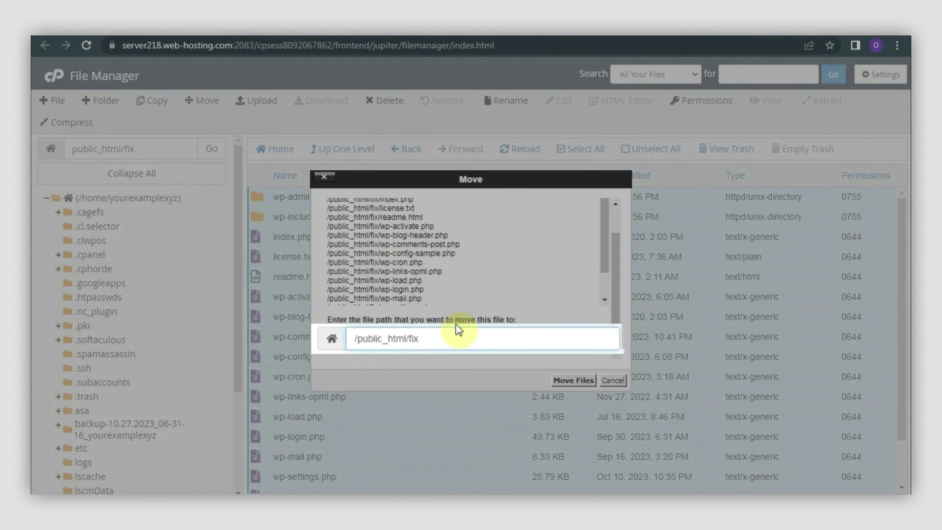
{"action": "key", "text": "BackSpace"}
{"action": "key", "text": "BackSpace"}
{"action": "key", "text": "BackSpace"}
{"action": "key", "text": "BackSpace"}
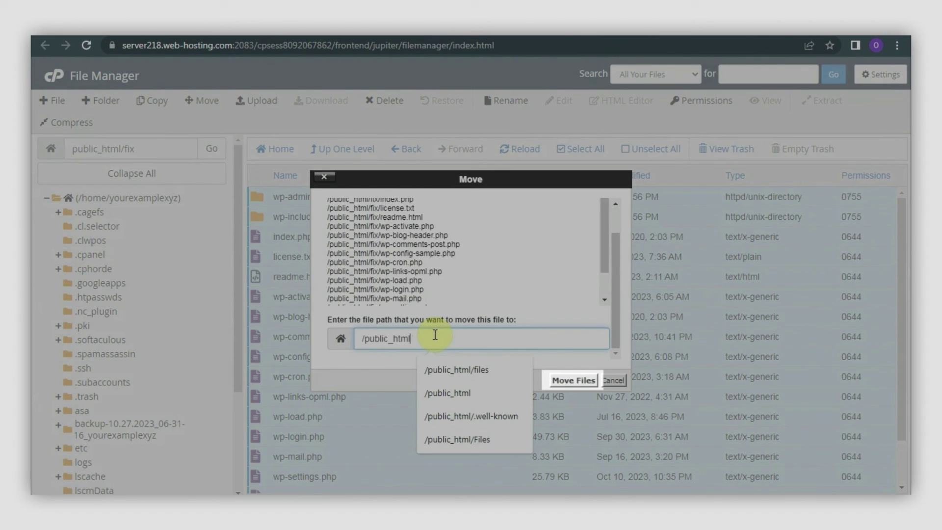
{"action": "key", "text": "Return"}
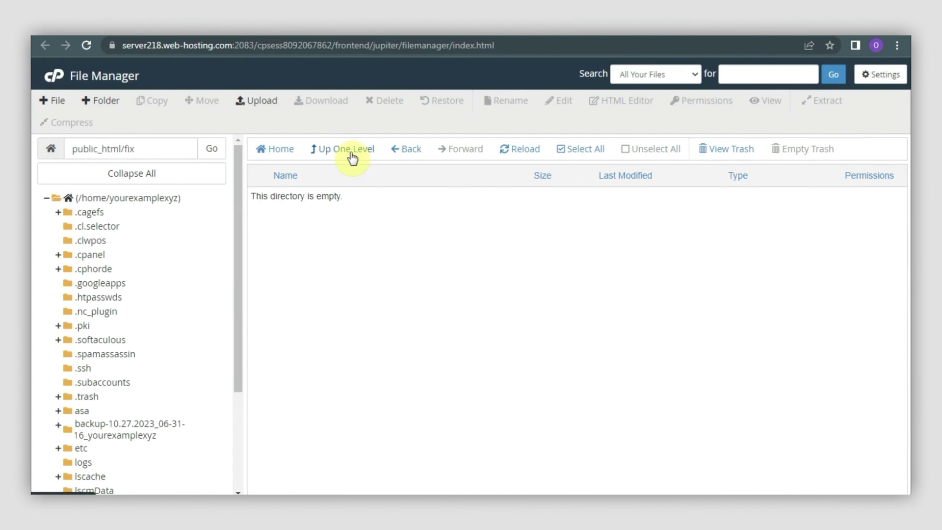
Reload yourexample.xyz and check the My Blog homepage still loads
{"action": "left_click", "coordinate": [352, 156]}
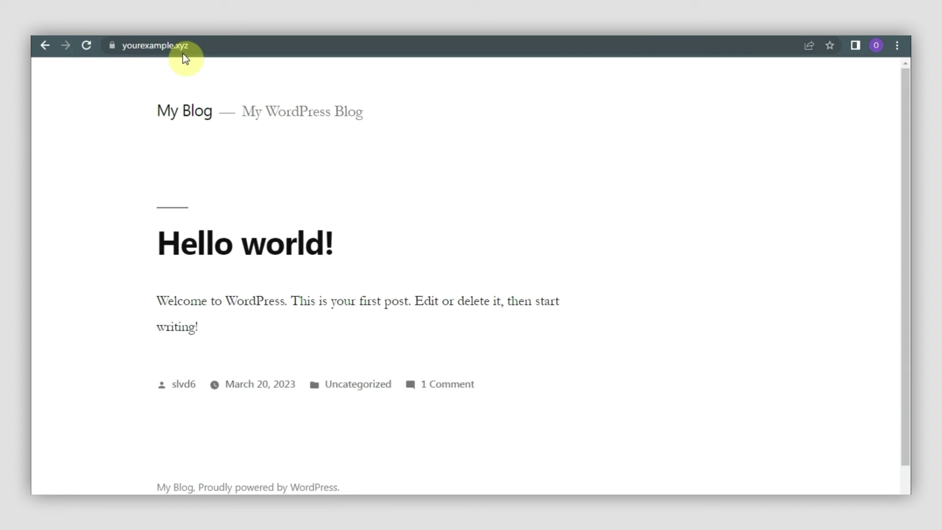
{"action": "left_click", "coordinate": [214, 49]}
{"action": "left_click", "coordinate": [493, 140]}
{"action": "left_click_drag", "start_coordinate": [907, 185], "coordinate": [904, 131]}
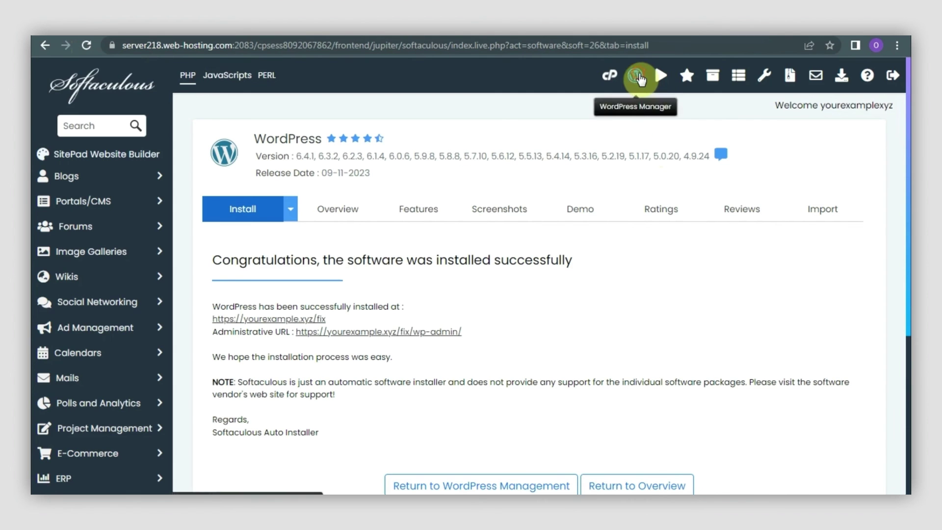
{"action": "left_click", "coordinate": [636, 76]}
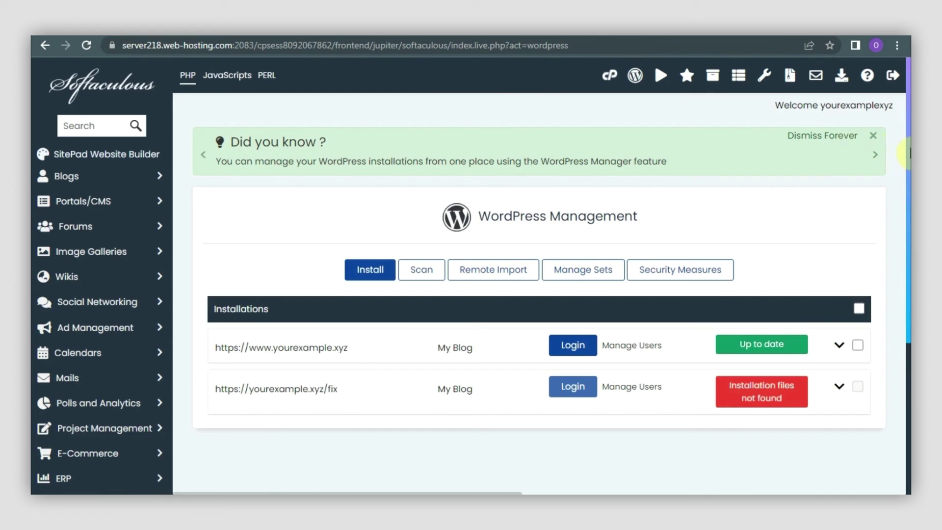
{"action": "left_click", "coordinate": [836, 387]}
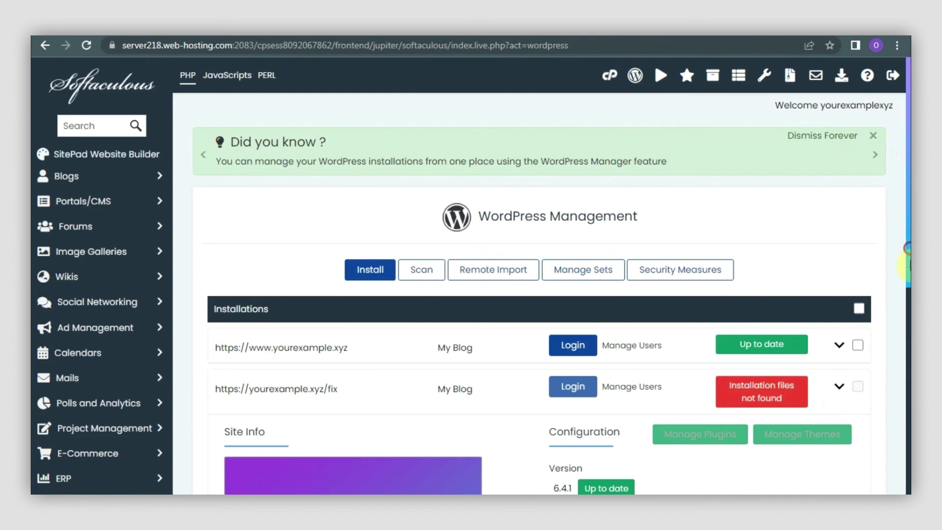
{"action": "left_click_drag", "start_coordinate": [907, 264], "coordinate": [908, 436]}
{"action": "left_click", "coordinate": [738, 477]}
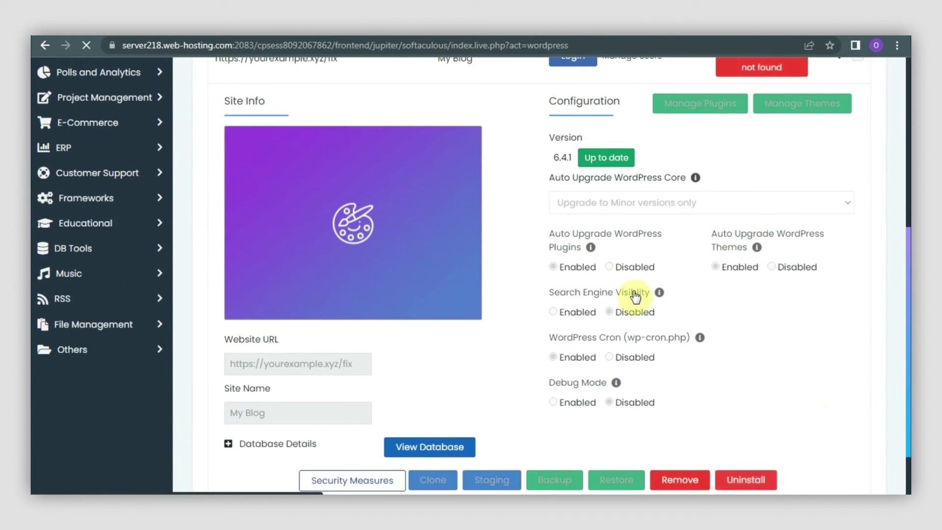
{"action": "left_click_drag", "start_coordinate": [908, 143], "coordinate": [906, 366]}
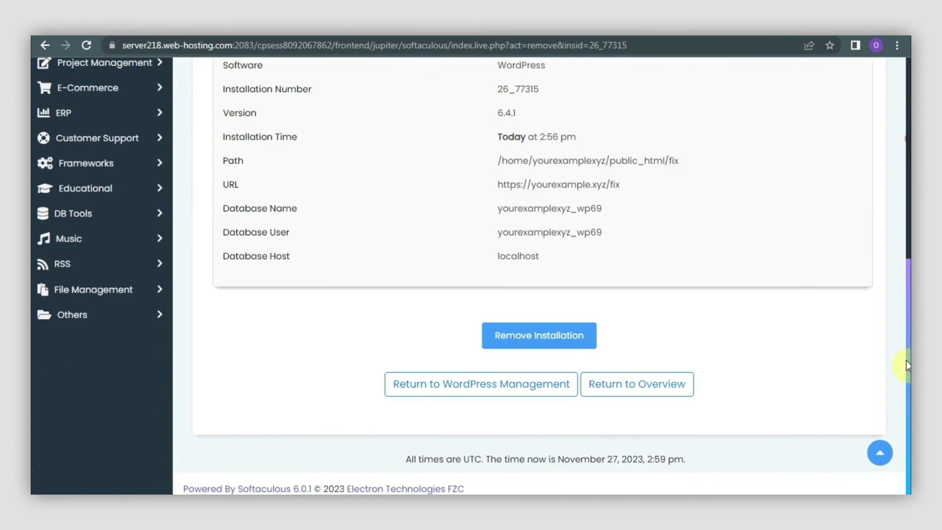
{"action": "left_click", "coordinate": [535, 347]}
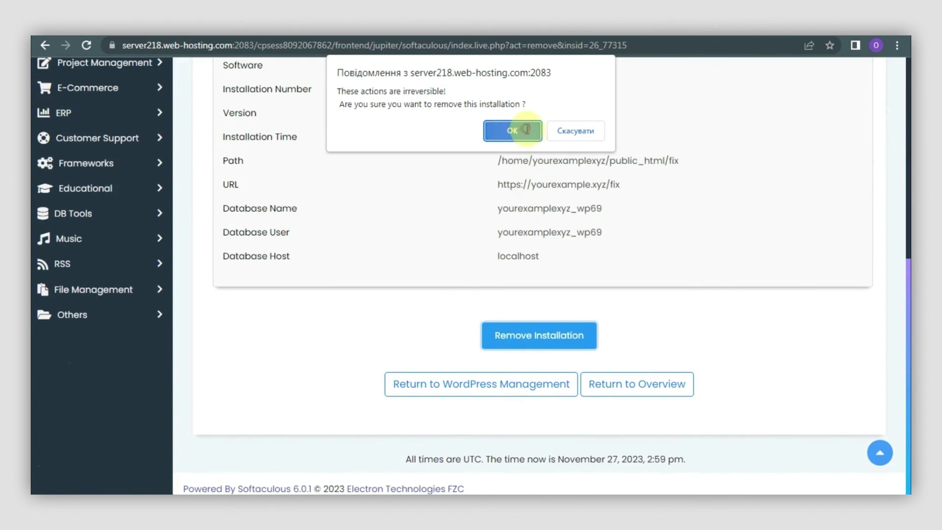
{"action": "left_click", "coordinate": [512, 130]}
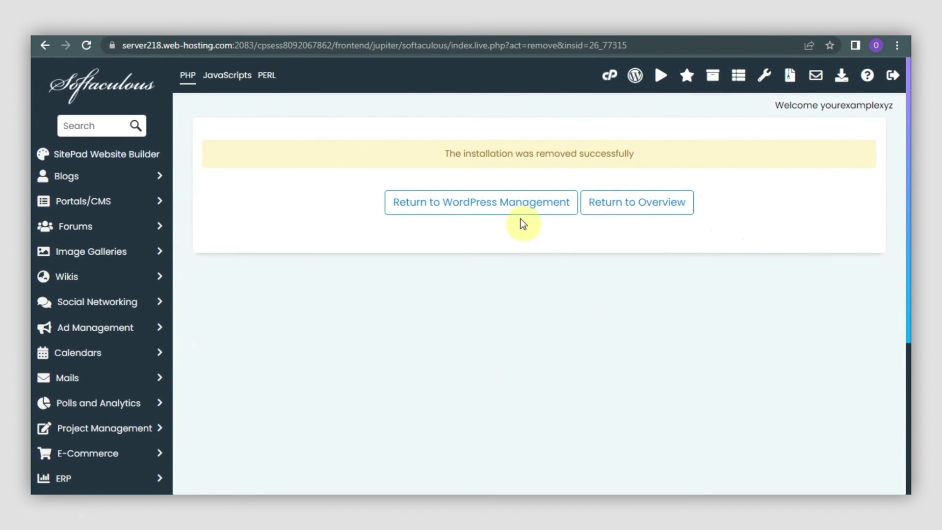
{"action": "left_click", "coordinate": [525, 214]}
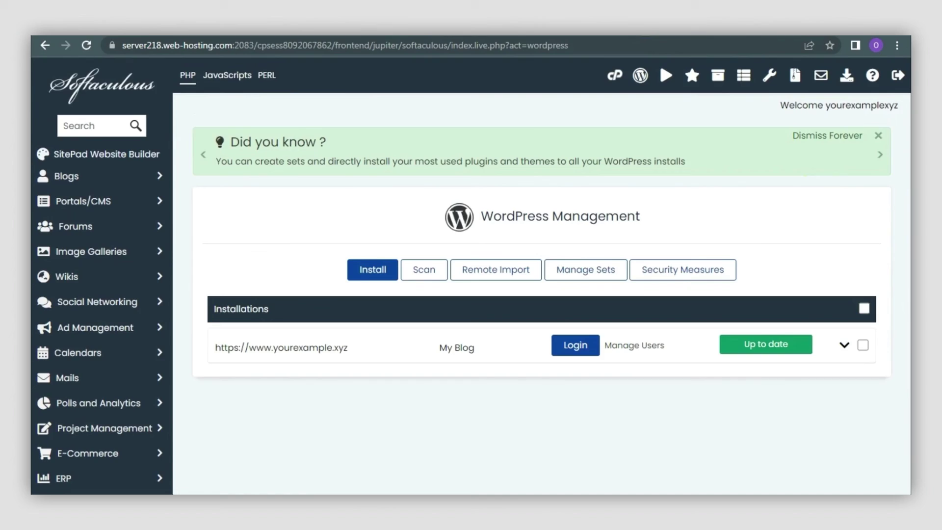